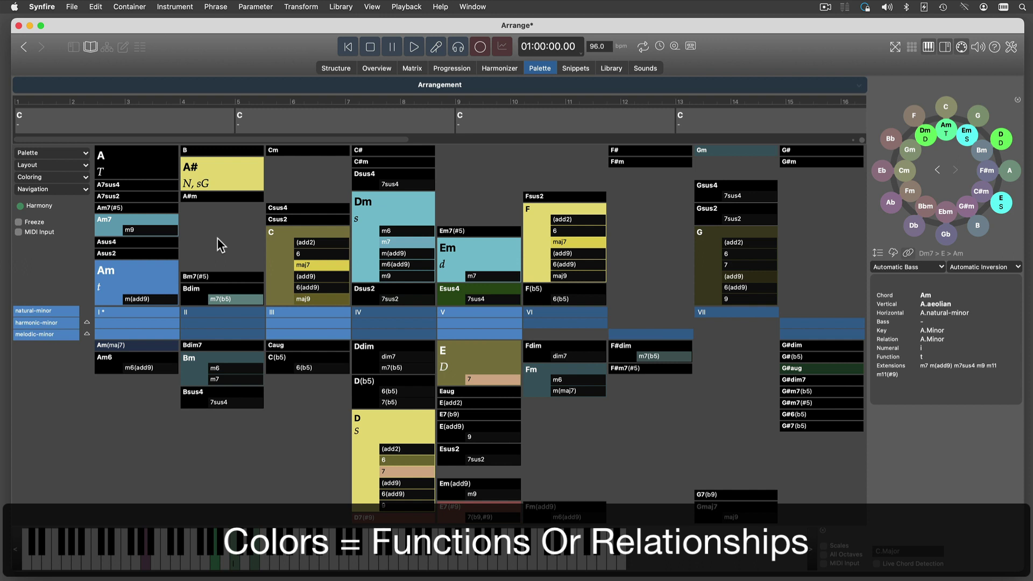
Step: Apply the Chord Types colouring preset to the chord palette
{"action": "left_click", "coordinate": [86, 177]}
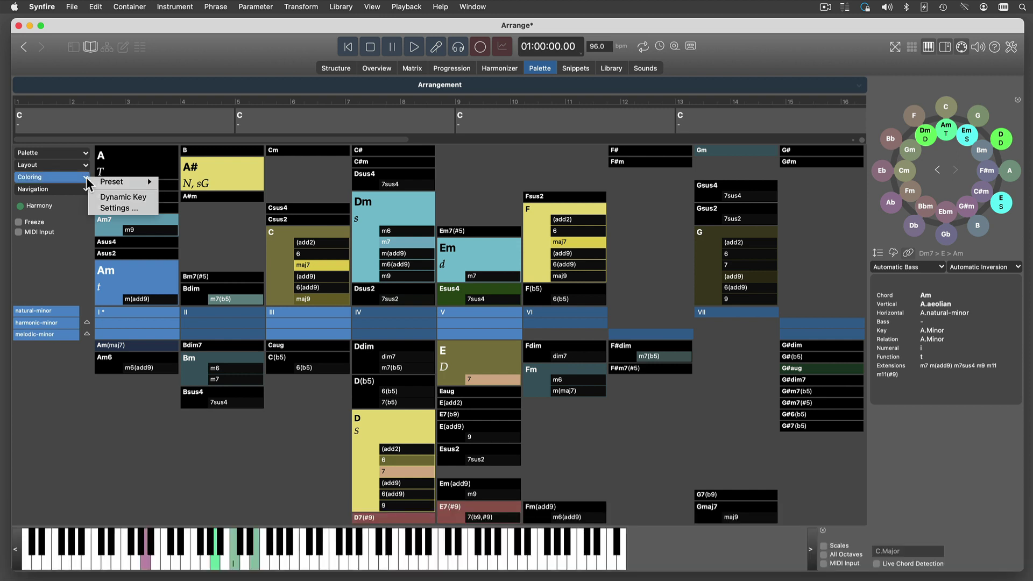
{"action": "mouse_move", "coordinate": [106, 182]}
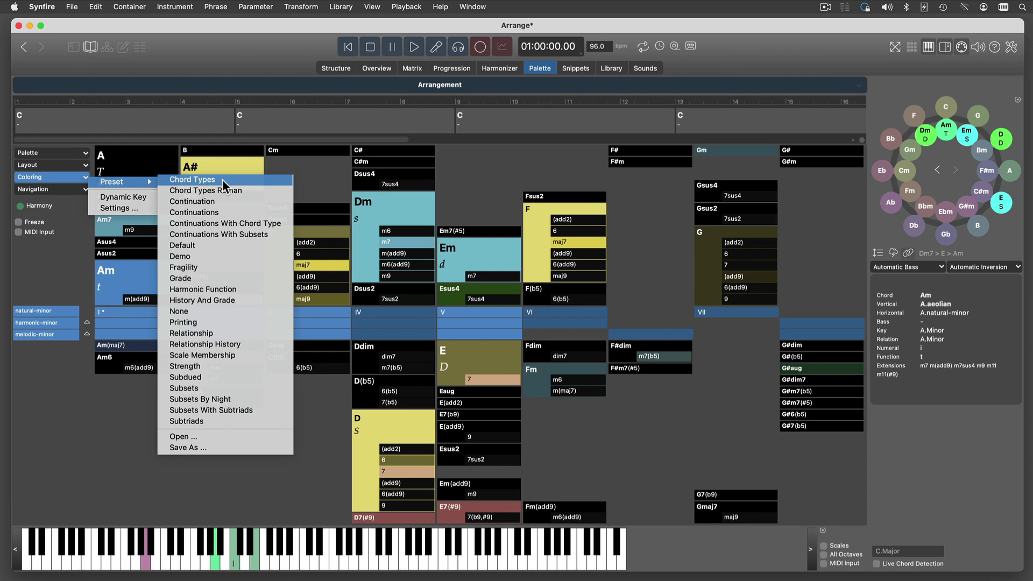
{"action": "left_click", "coordinate": [222, 180]}
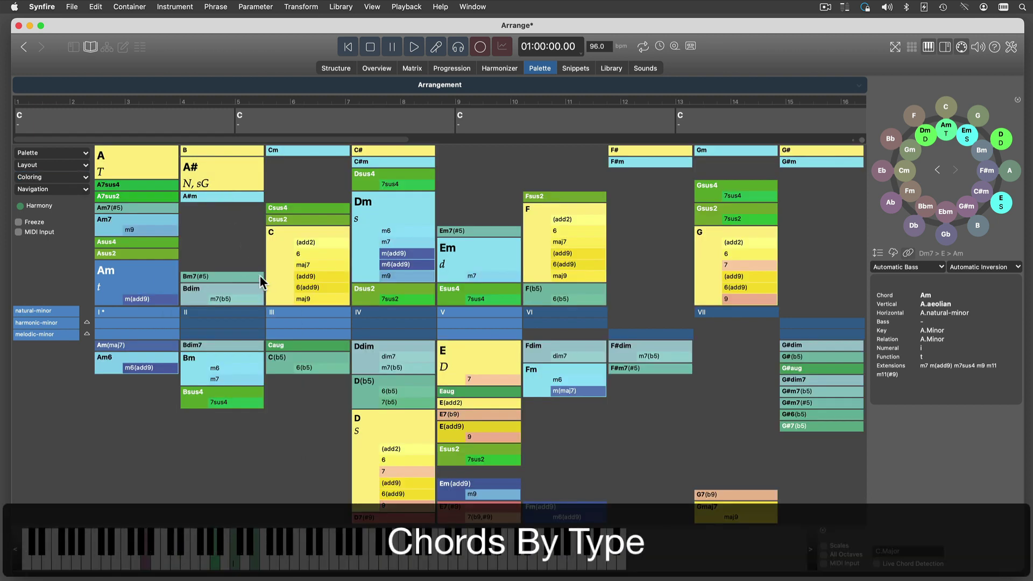
Step: Play the C, Dm, E7sus4 and E9 chords from the palette
{"action": "left_click", "coordinate": [275, 292]}
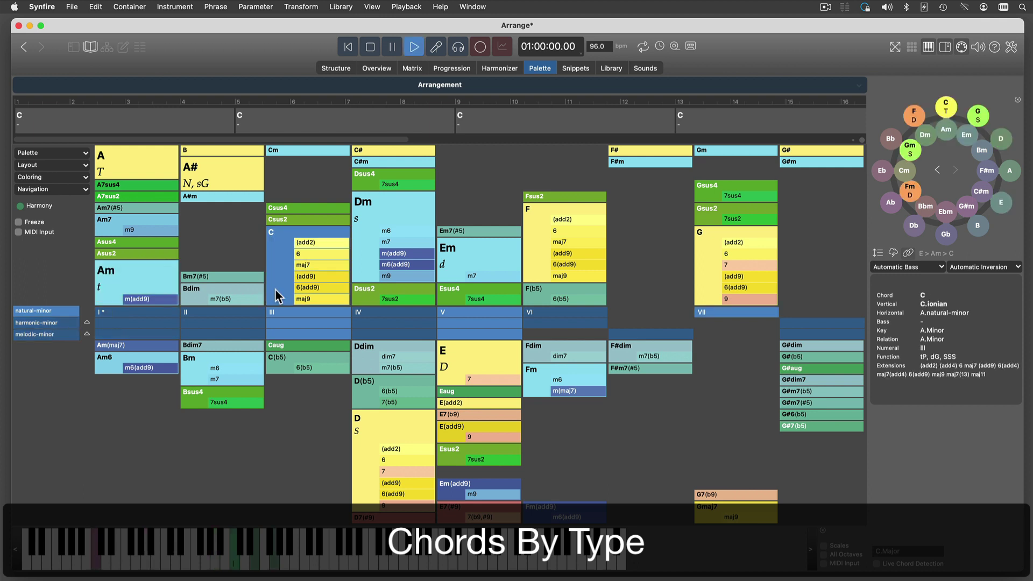
{"action": "left_click", "coordinate": [367, 258]}
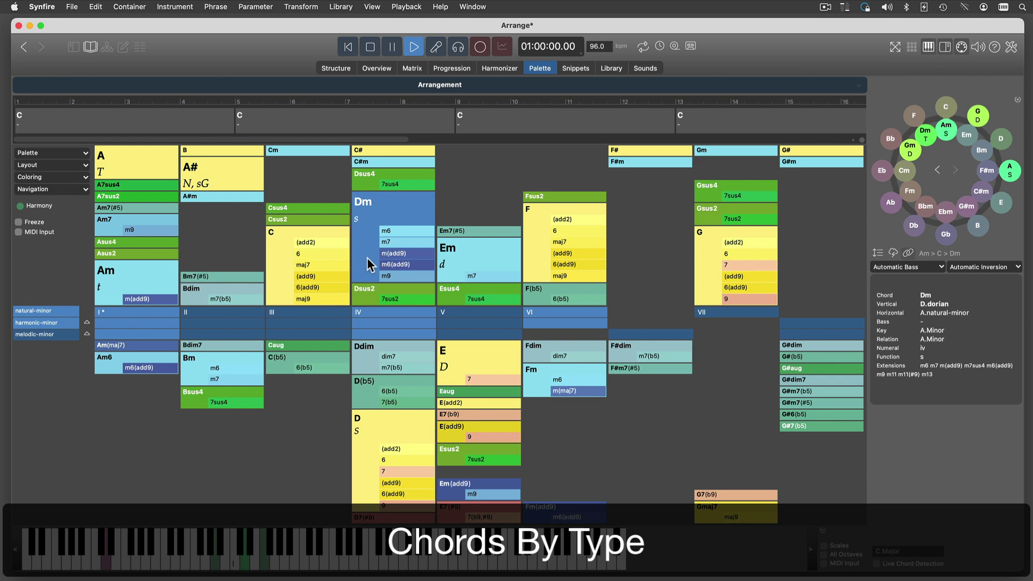
{"action": "left_click", "coordinate": [483, 300]}
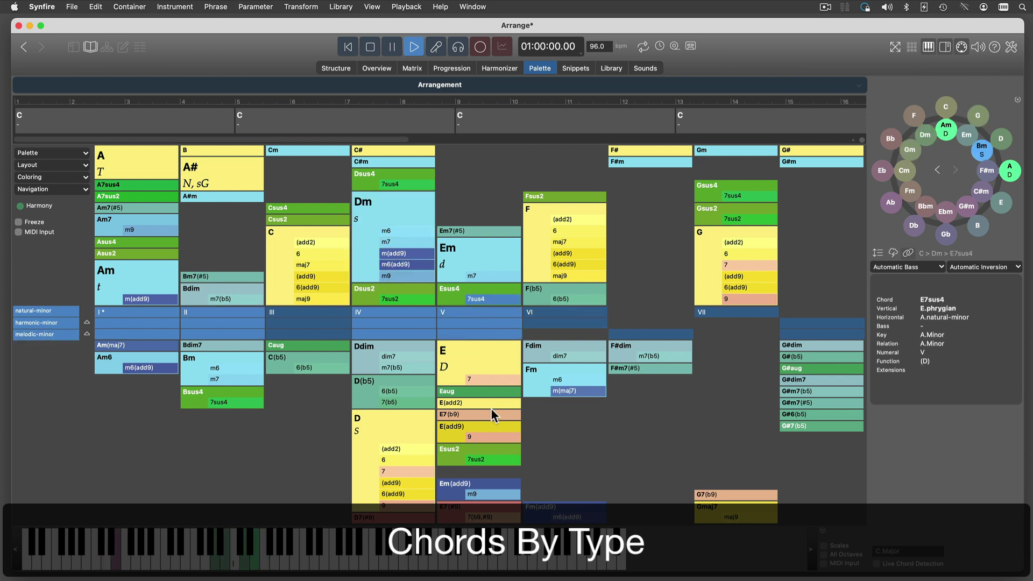
{"action": "left_click", "coordinate": [490, 434]}
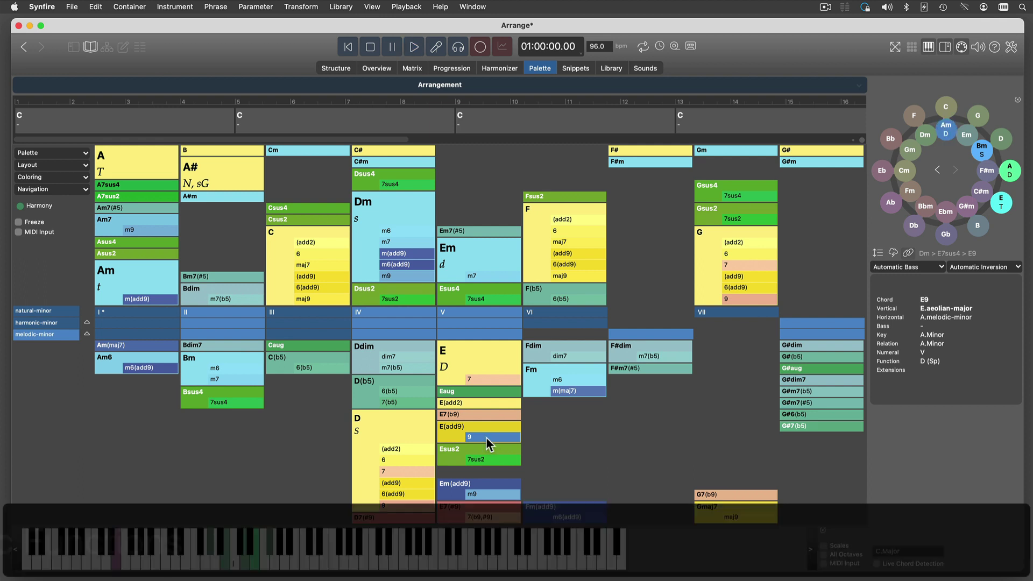
Step: Apply the Harmonic Function preset so the A-minor chords show T, s, S, d and D labels
{"action": "left_click", "coordinate": [79, 181]}
{"action": "mouse_move", "coordinate": [113, 179]}
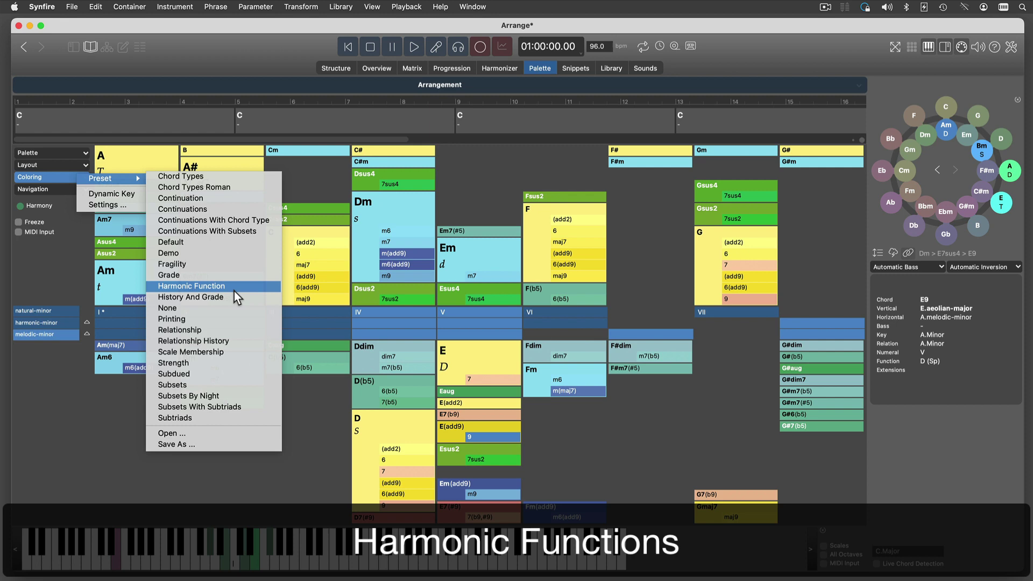
{"action": "left_click", "coordinate": [215, 286]}
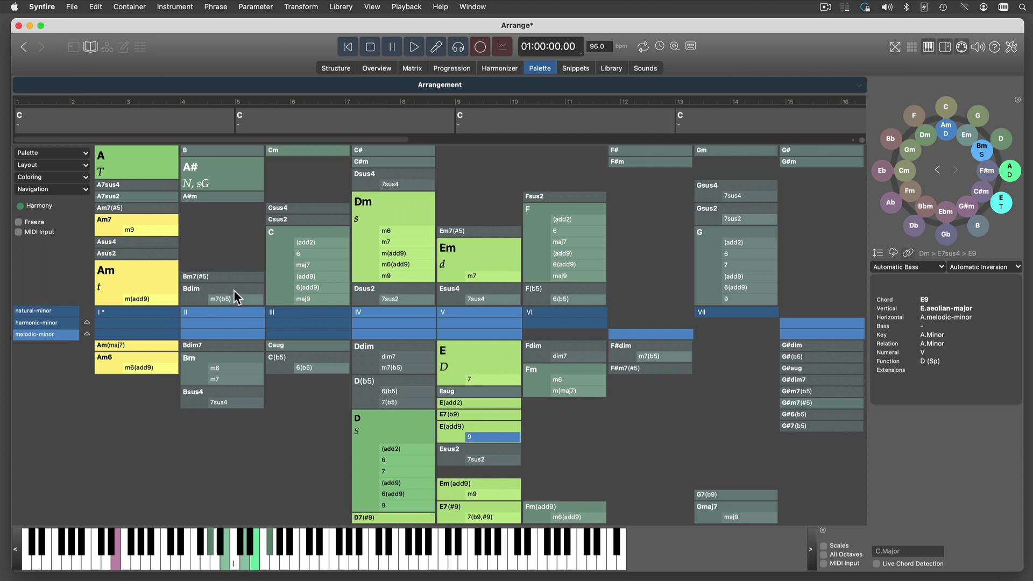
Step: Apply the Scale Membership colouring preset to highlight chords emphasizing the scale's character
{"action": "left_click", "coordinate": [86, 178]}
{"action": "mouse_move", "coordinate": [103, 181]}
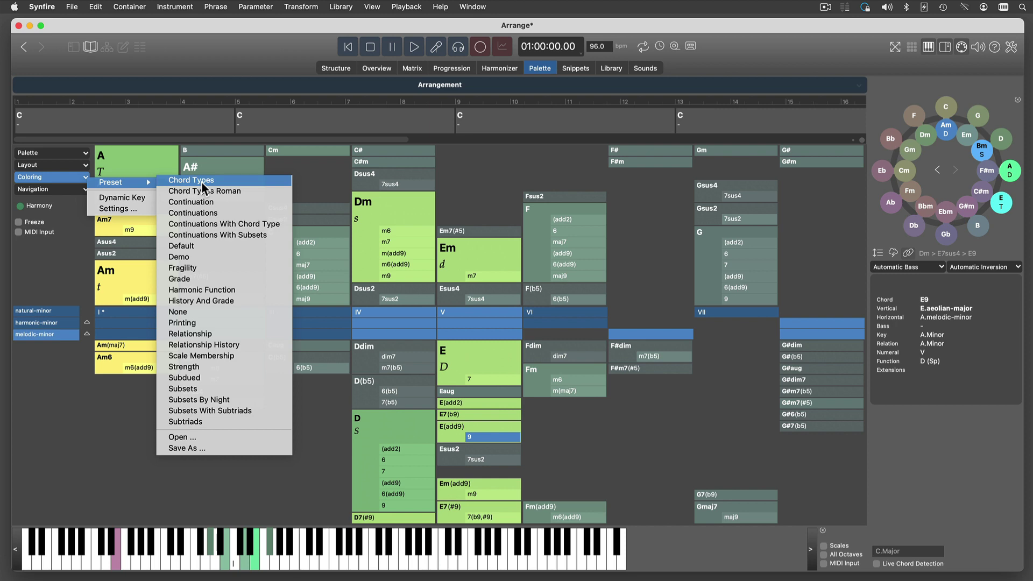
{"action": "left_click", "coordinate": [240, 355]}
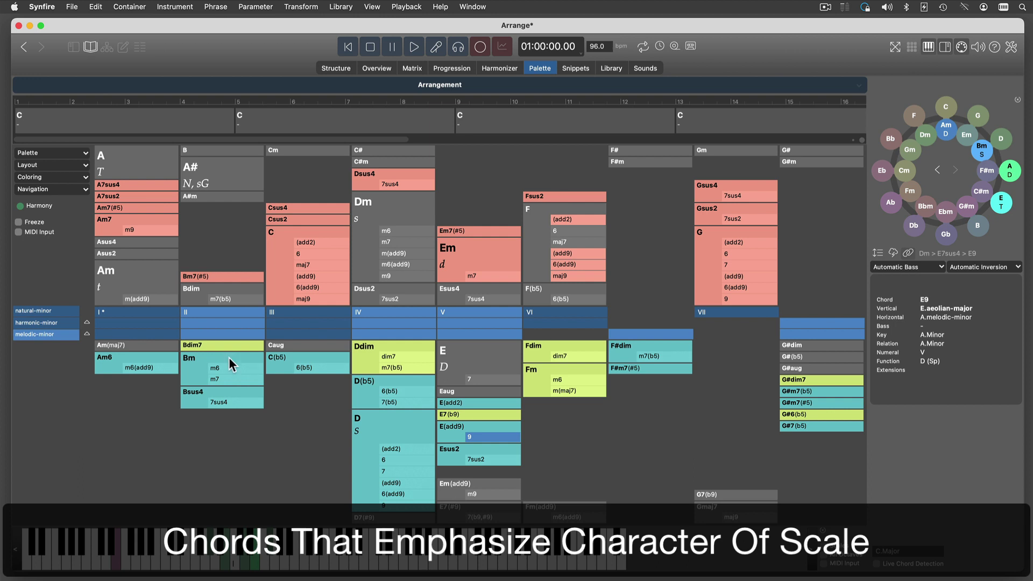
Step: Apply the Continuation colouring preset to the chord palette
{"action": "left_click", "coordinate": [72, 178]}
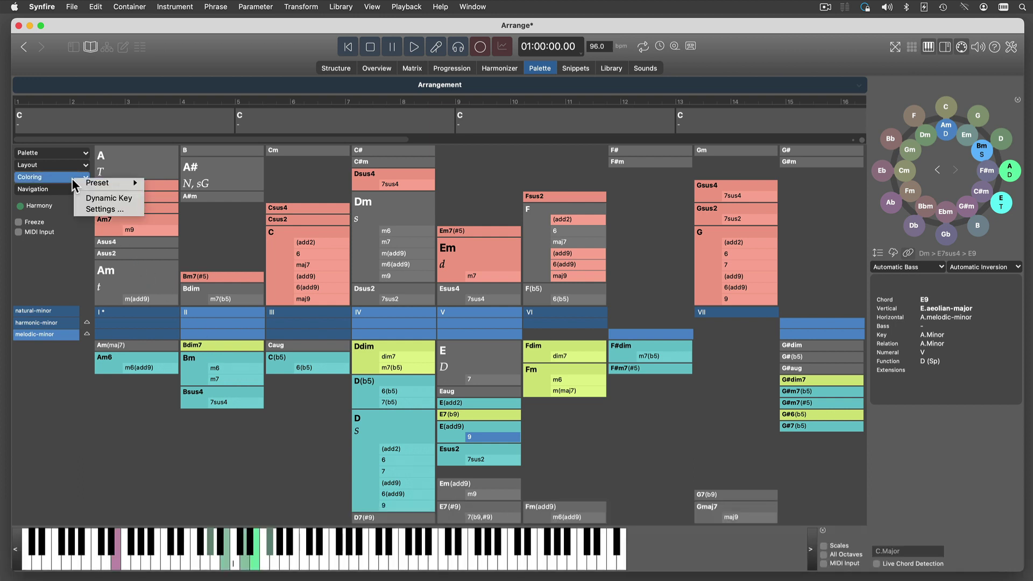
{"action": "mouse_move", "coordinate": [104, 179]}
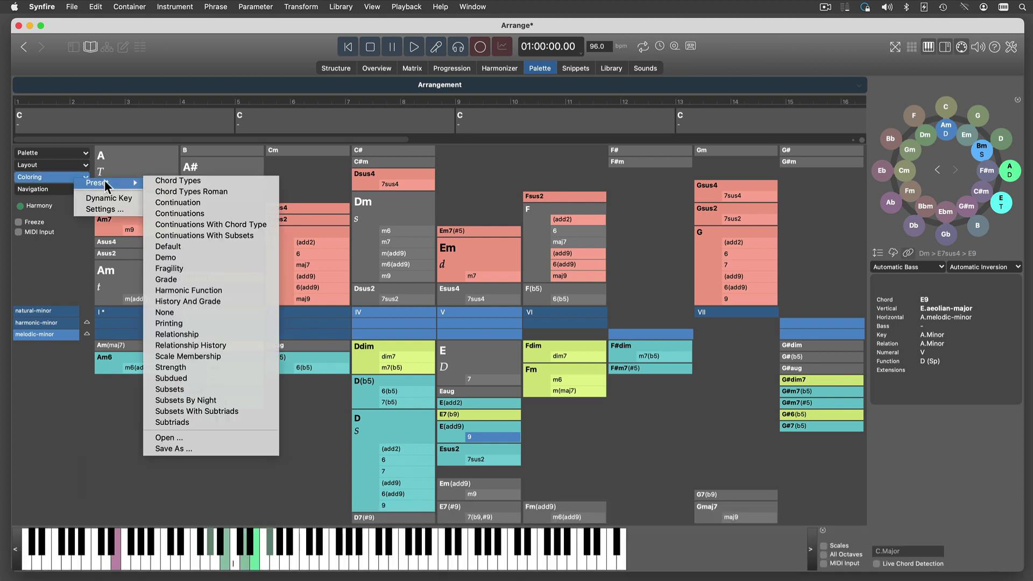
{"action": "left_click", "coordinate": [211, 201]}
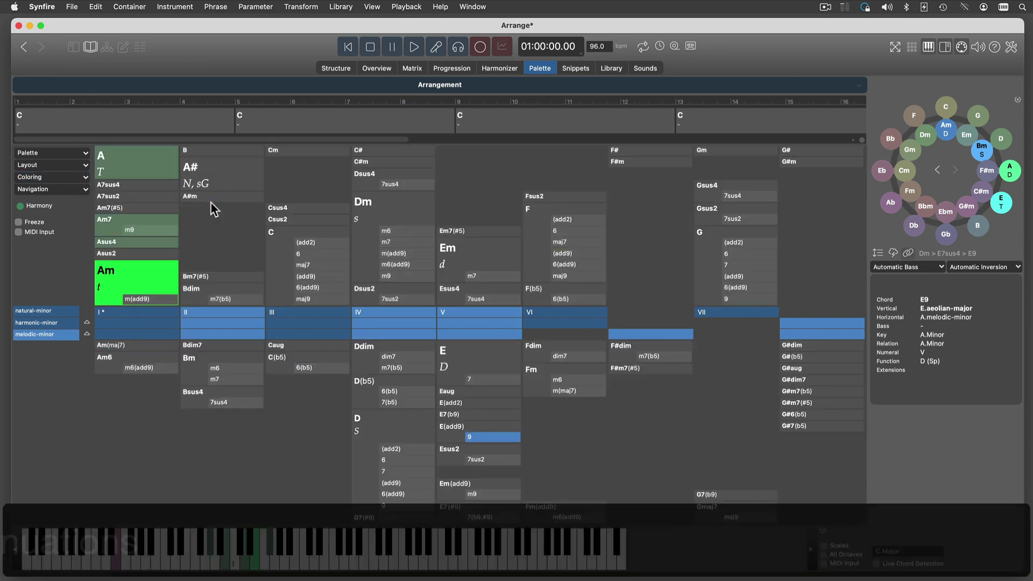
Step: Play Am, C, Dm7(b5), G7 and E, following the highlighted continuations
{"action": "left_click", "coordinate": [157, 278]}
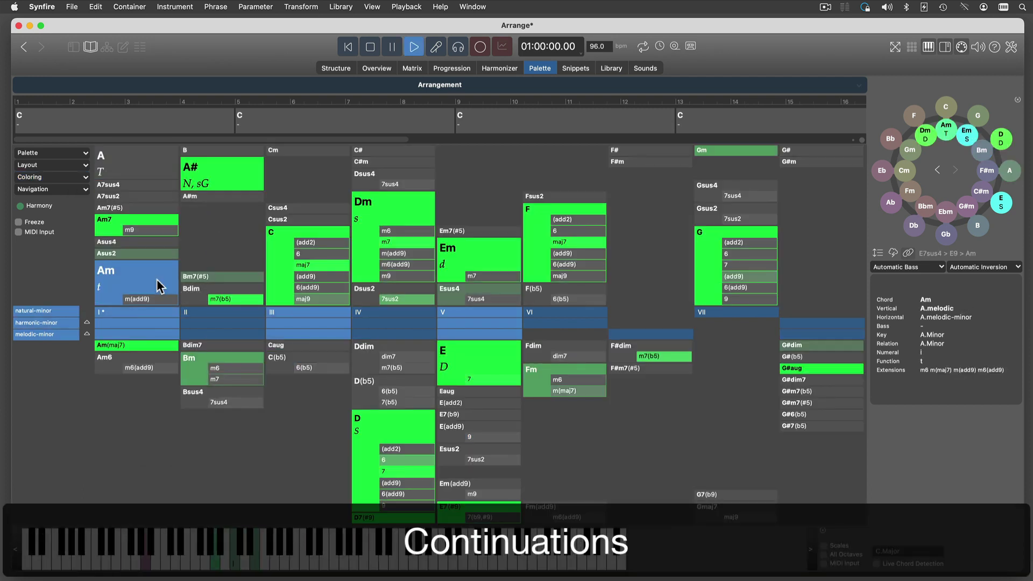
{"action": "left_click", "coordinate": [273, 249]}
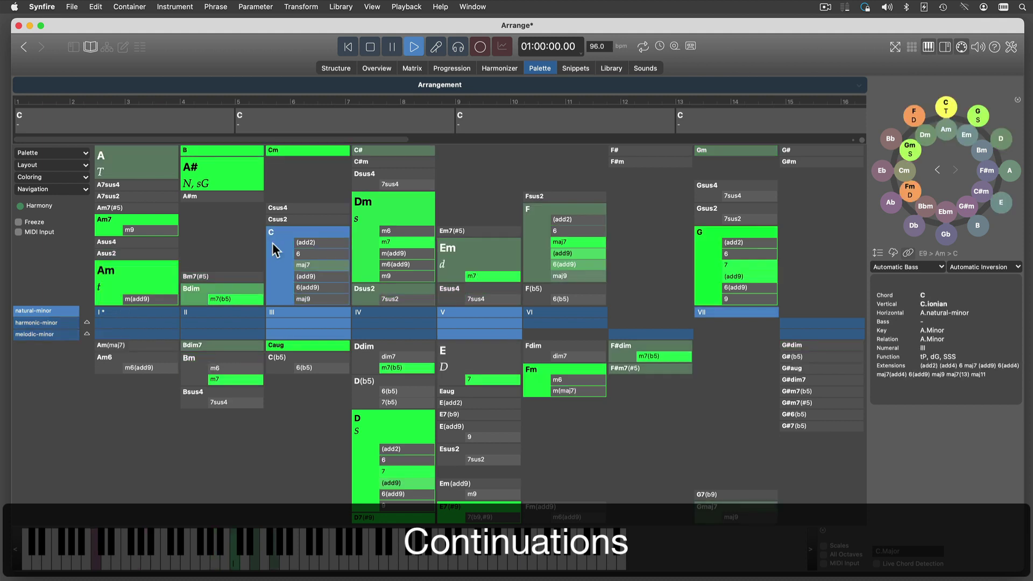
{"action": "left_click", "coordinate": [392, 368]}
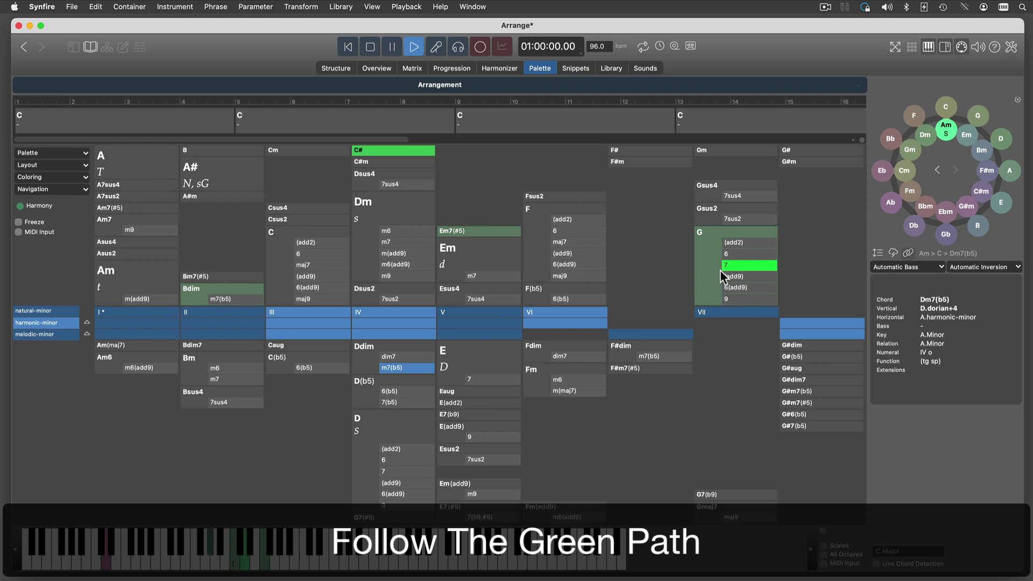
{"action": "left_click", "coordinate": [739, 264]}
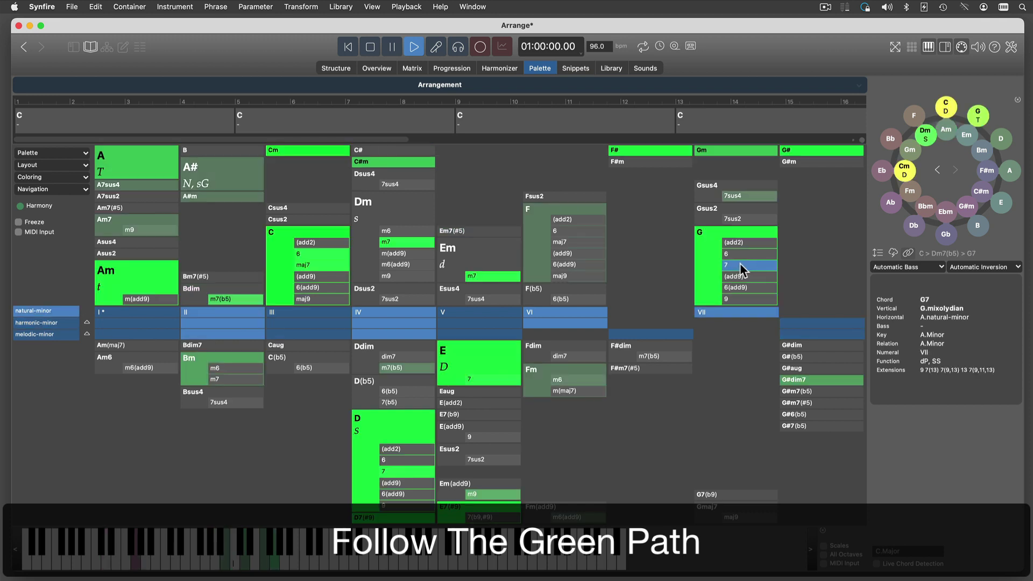
{"action": "left_click", "coordinate": [492, 370]}
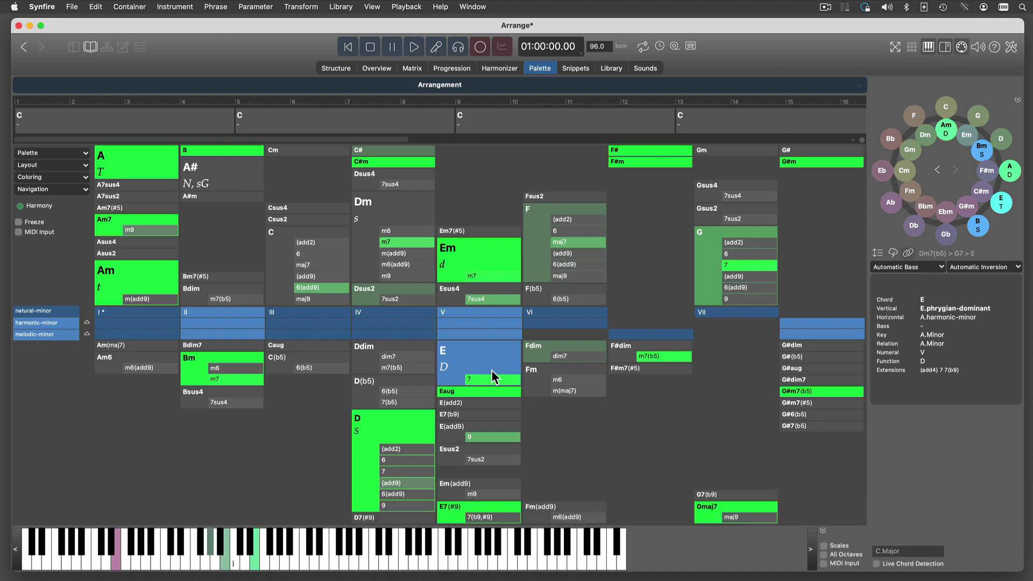
Step: Apply the Subsets colouring preset to the chord palette
{"action": "left_click", "coordinate": [86, 177]}
{"action": "mouse_move", "coordinate": [125, 182]}
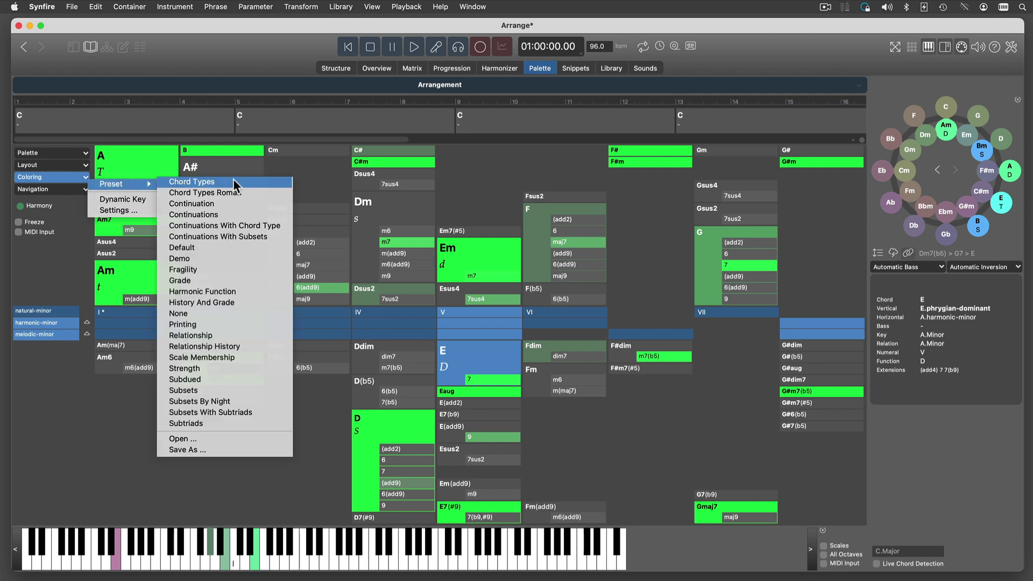
{"action": "left_click", "coordinate": [227, 388]}
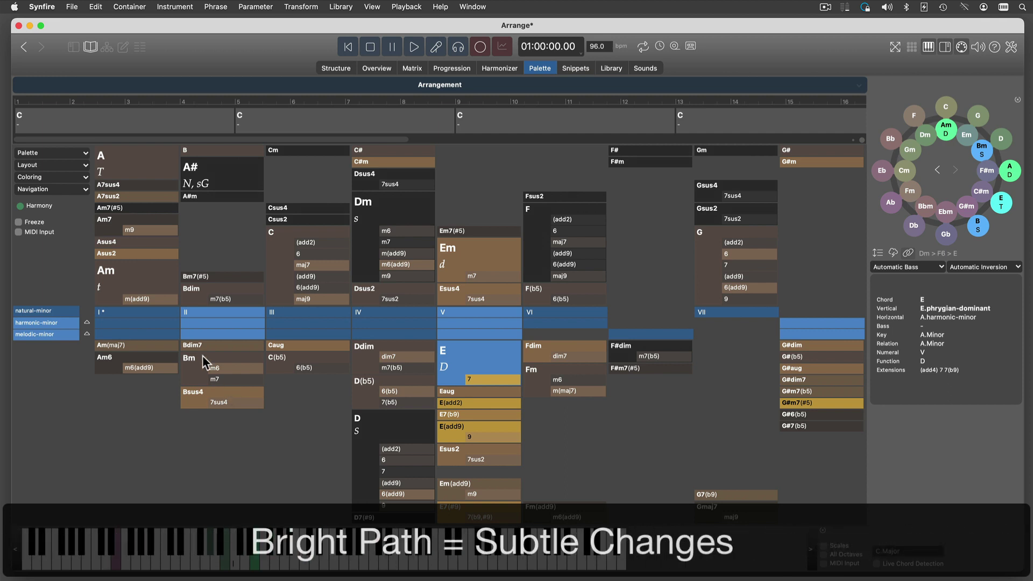
Step: Play Am, C6(b5), F#m7(b5), D9, Am, Bm, C and Dm, watching the colouring update
{"action": "left_click", "coordinate": [141, 269]}
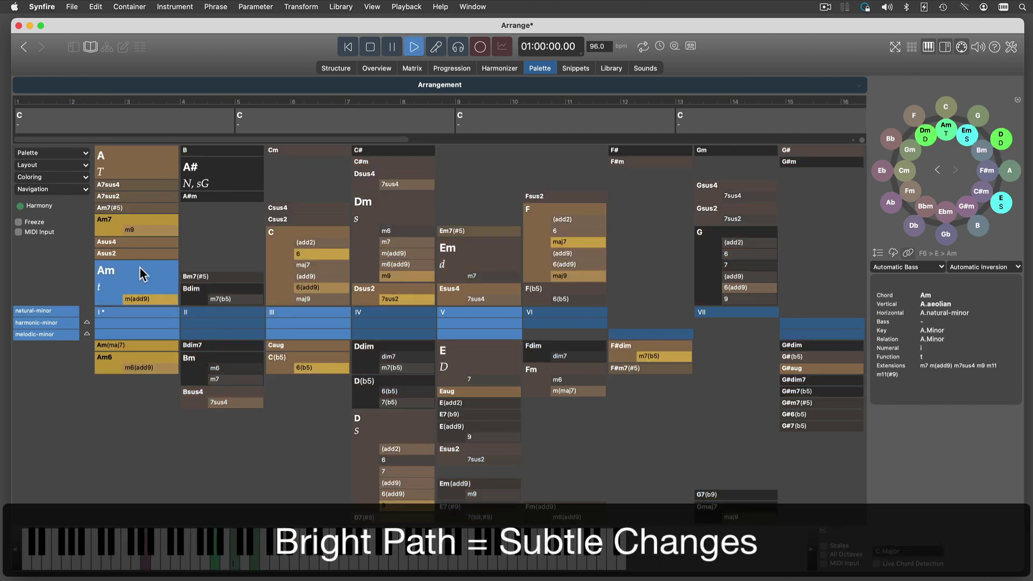
{"action": "left_click", "coordinate": [313, 369]}
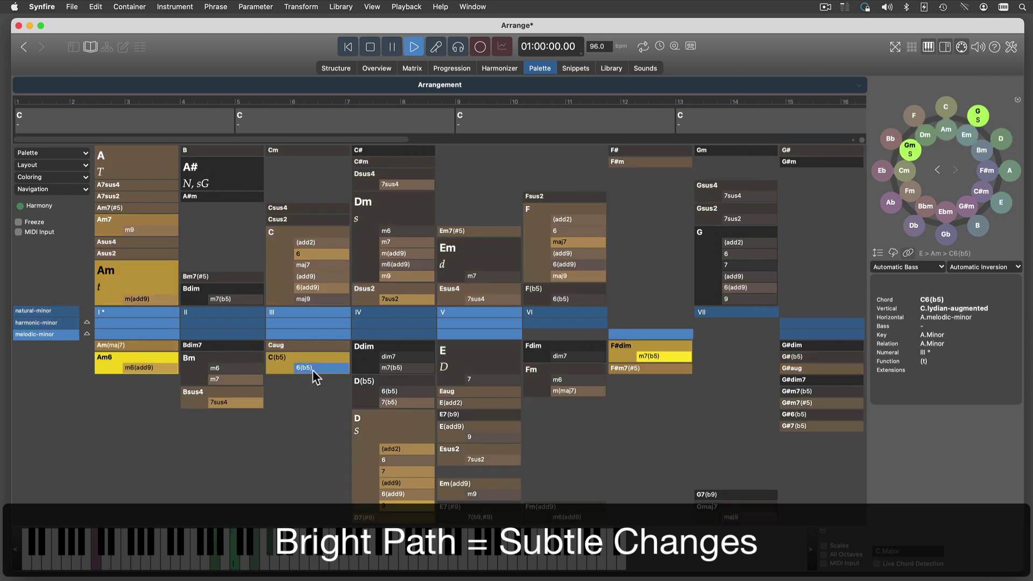
{"action": "left_click", "coordinate": [652, 357]}
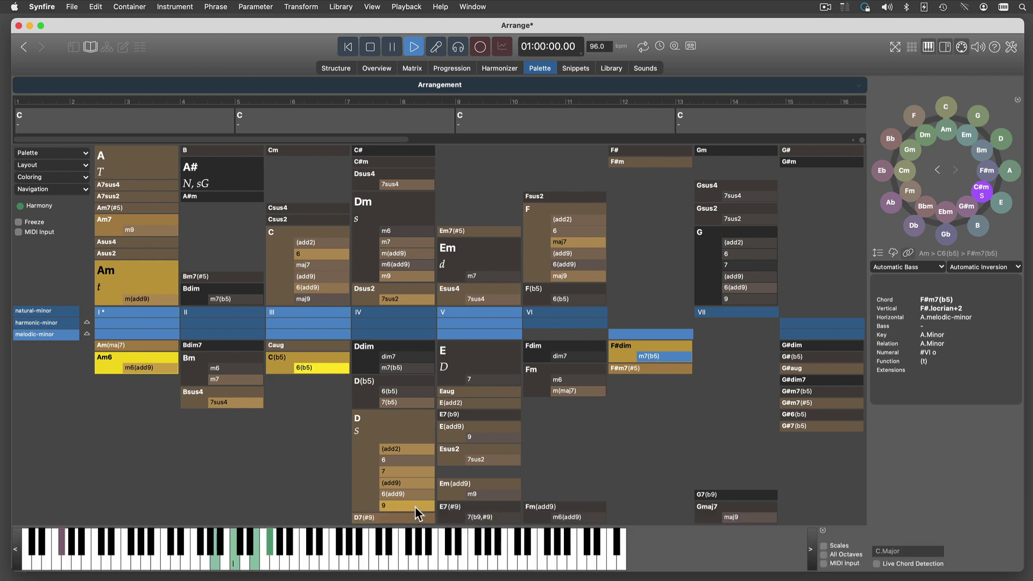
{"action": "left_click", "coordinate": [415, 506]}
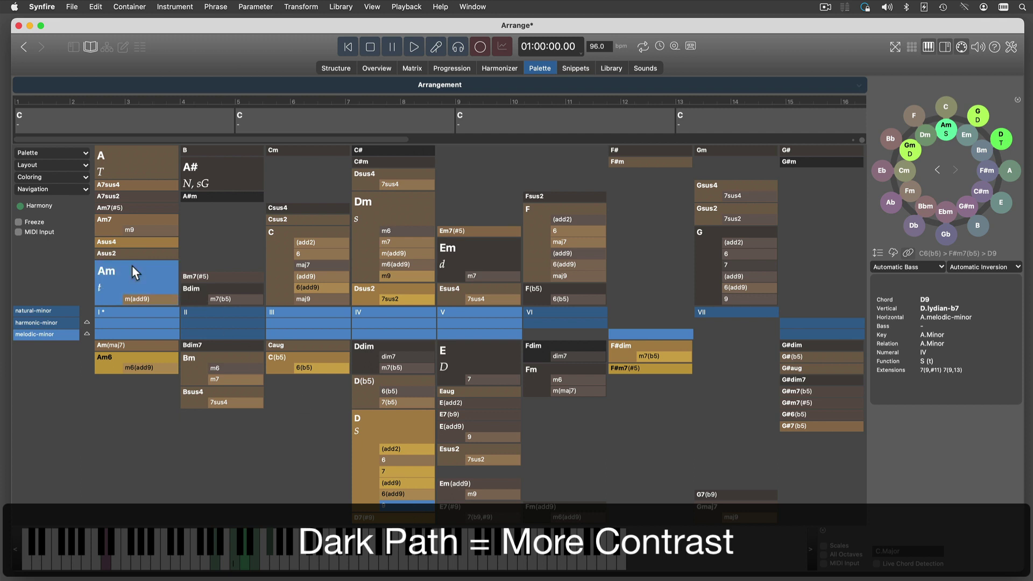
{"action": "left_click", "coordinate": [131, 266]}
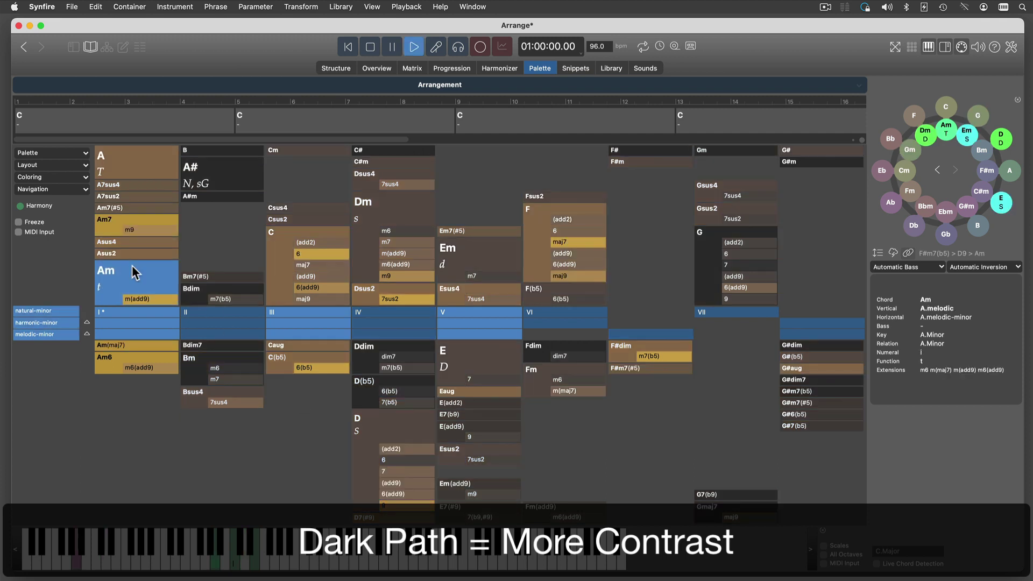
{"action": "left_click", "coordinate": [193, 361]}
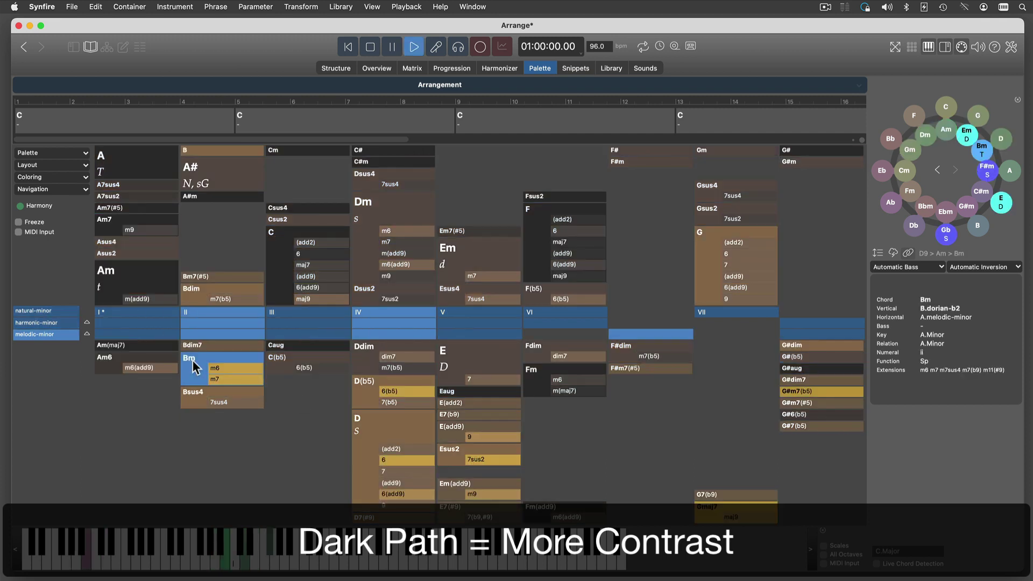
{"action": "left_click", "coordinate": [279, 270]}
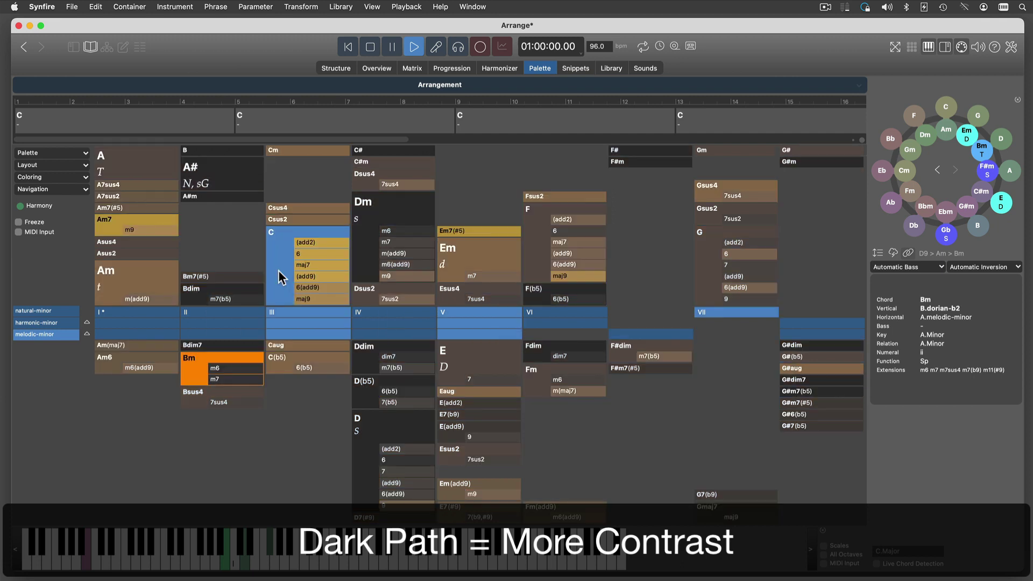
{"action": "left_click", "coordinate": [367, 269]}
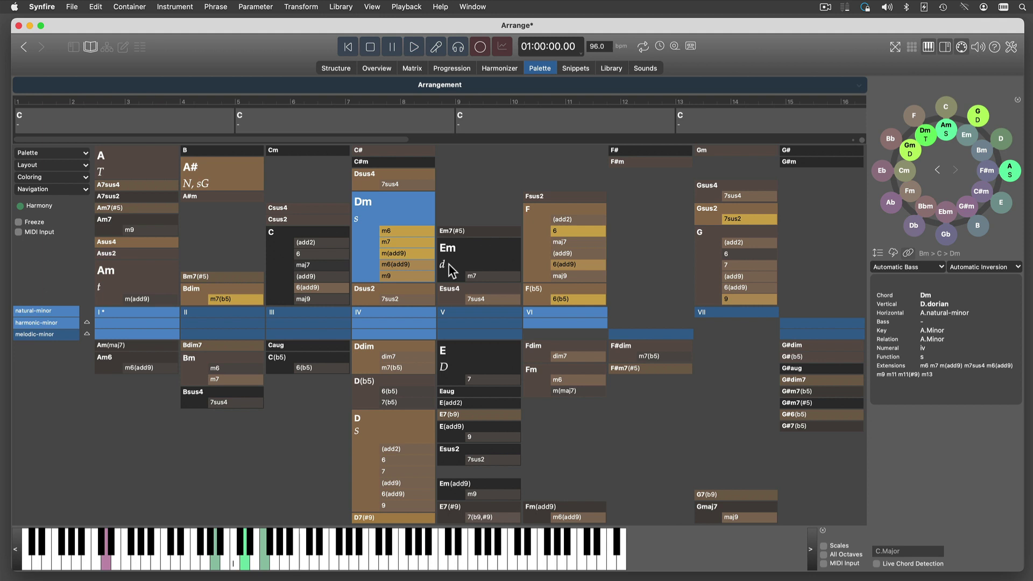
Step: Apply the Subtriads colouring preset to the chord palette
{"action": "left_click", "coordinate": [82, 181]}
{"action": "mouse_move", "coordinate": [131, 180]}
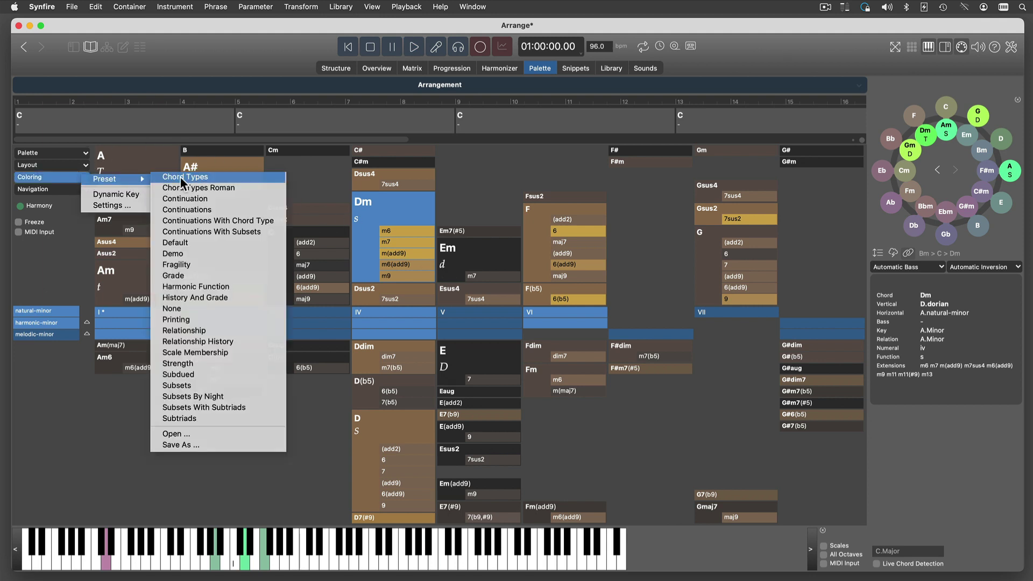
{"action": "left_click", "coordinate": [209, 419]}
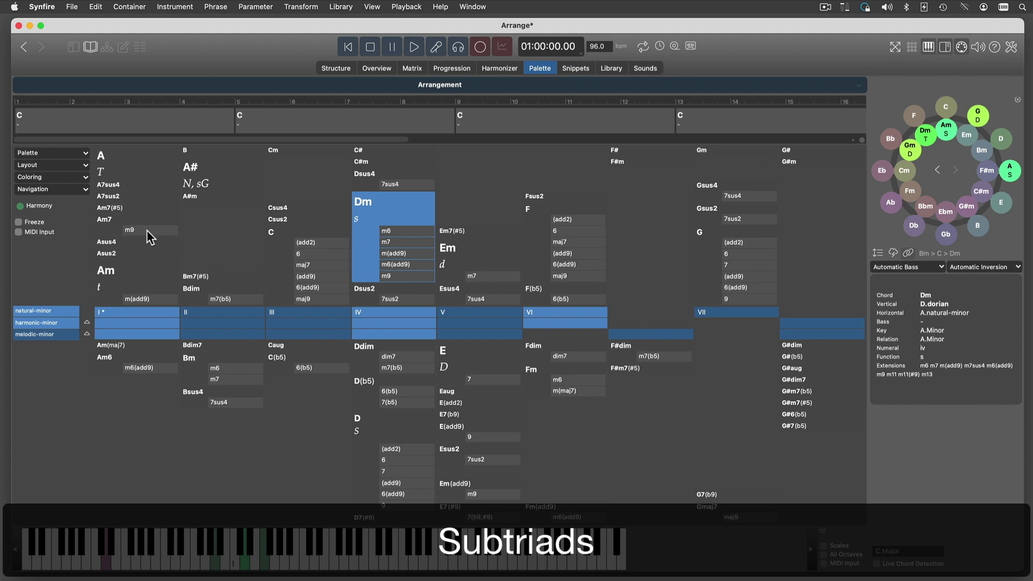
Step: Play Am9, Dm(add9), E7sus4, Fmaj9 and E9 to mark their subtriads red
{"action": "left_click", "coordinate": [148, 231]}
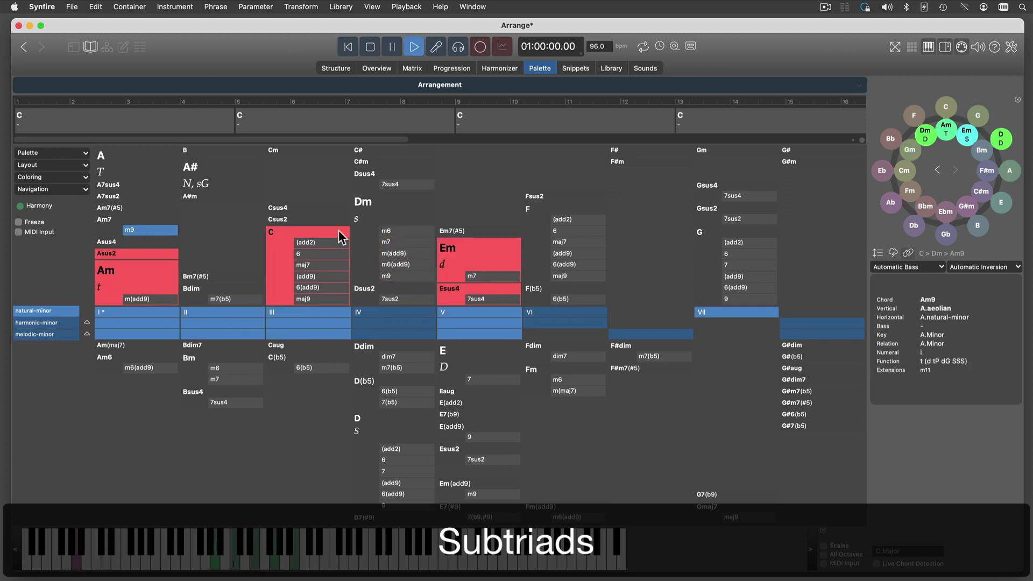
{"action": "left_click", "coordinate": [389, 252]}
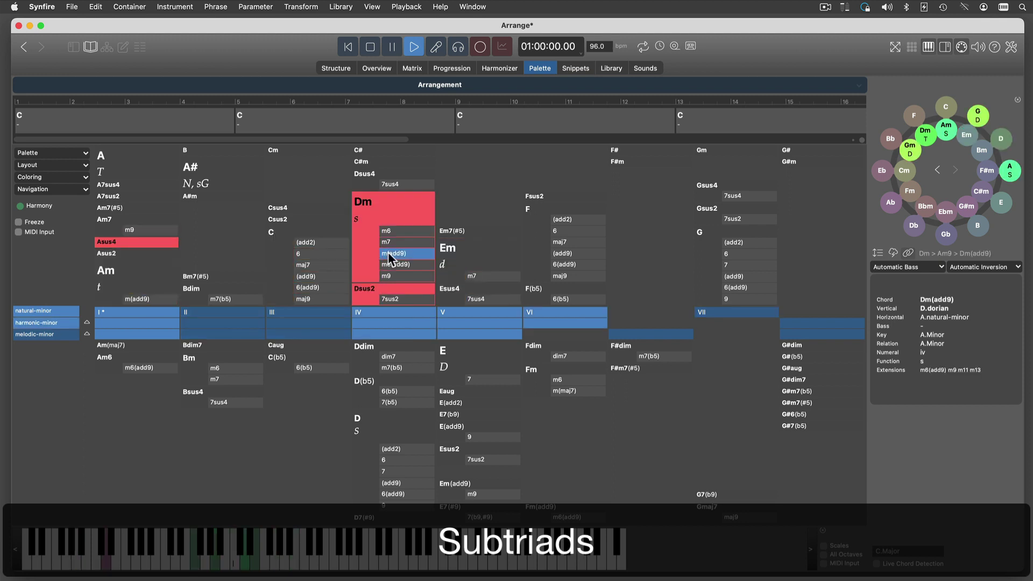
{"action": "left_click", "coordinate": [480, 300]}
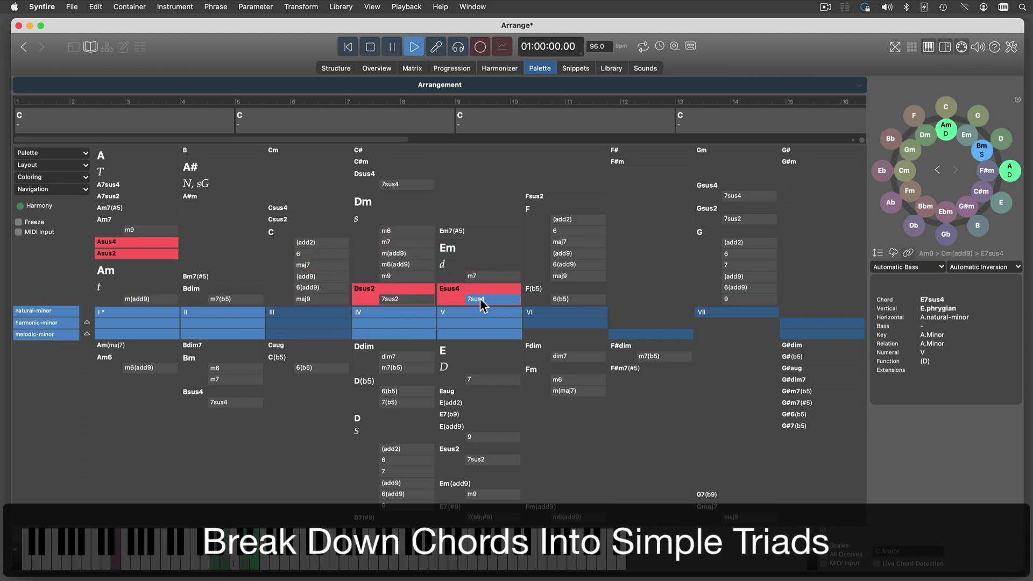
{"action": "left_click", "coordinate": [562, 276]}
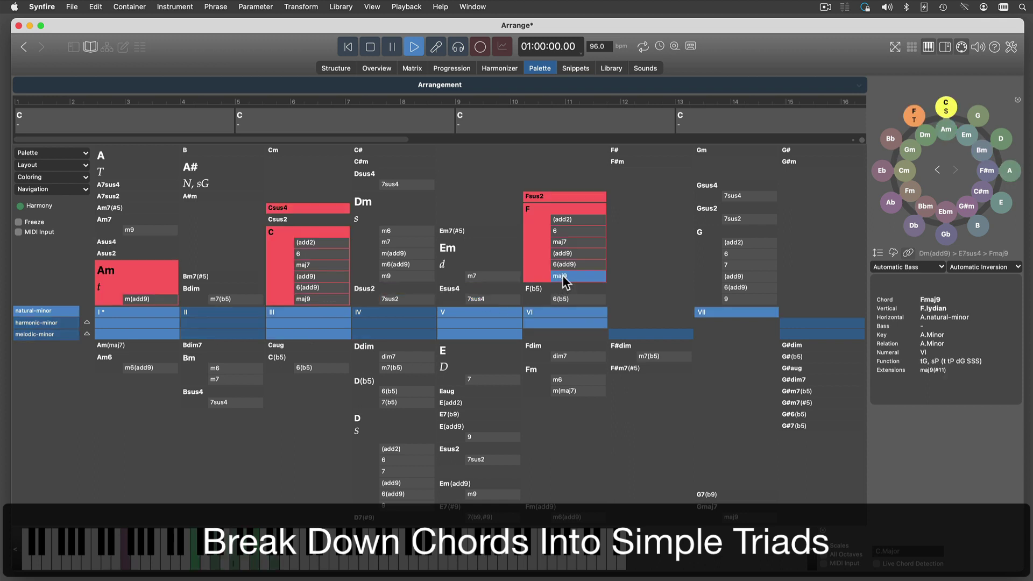
{"action": "left_click", "coordinate": [484, 436]}
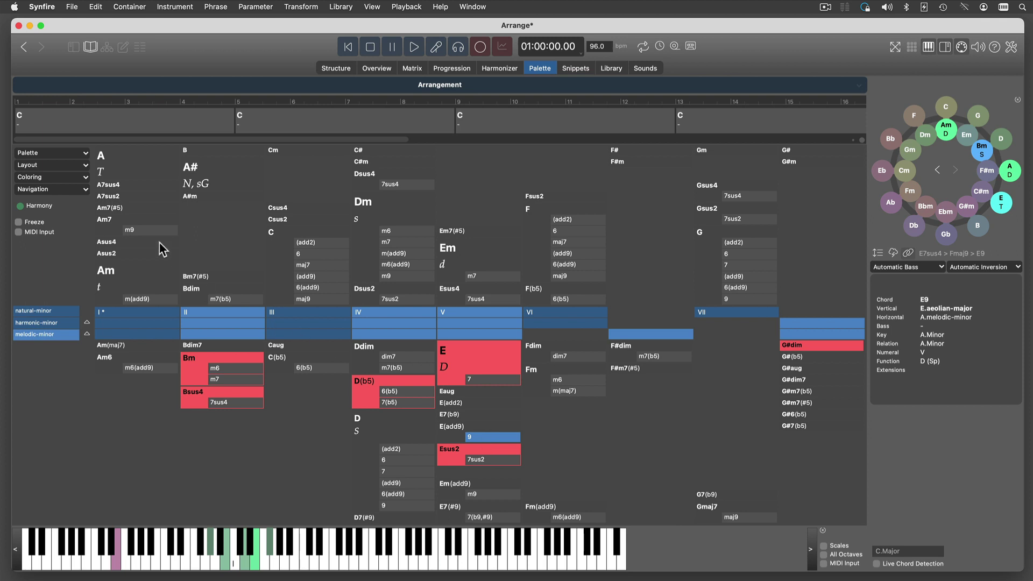
{"action": "left_click", "coordinate": [84, 177]}
{"action": "mouse_move", "coordinate": [90, 181]}
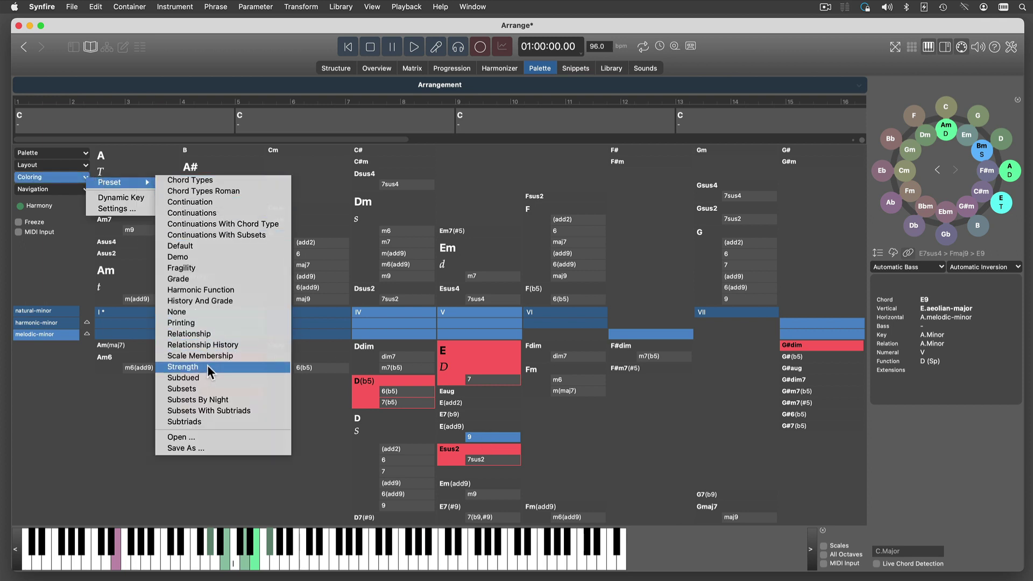
Step: Apply the Strength preset and play Am, Dm, G and C to compare change strengths
{"action": "left_click", "coordinate": [183, 367]}
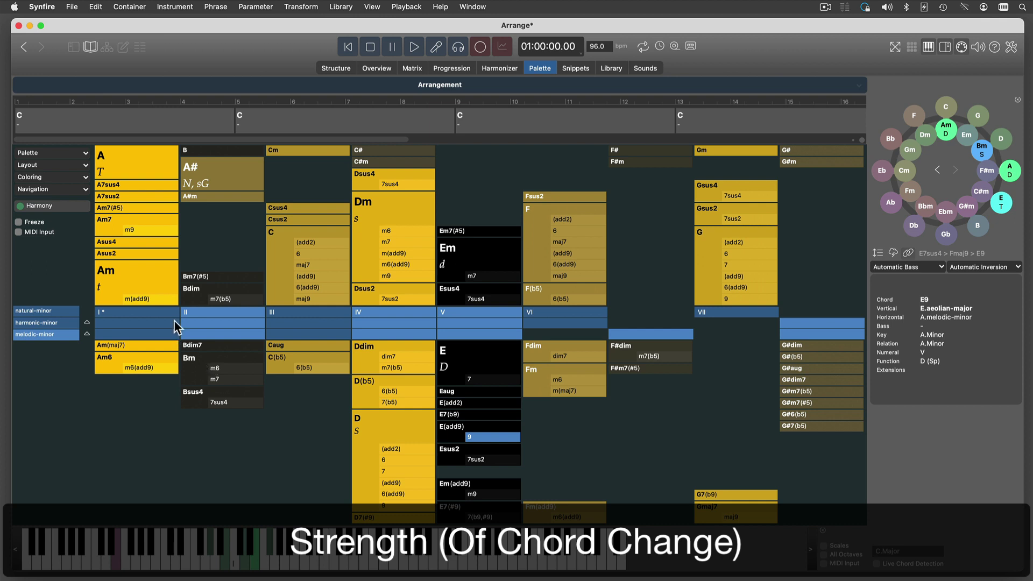
{"action": "left_click", "coordinate": [158, 269]}
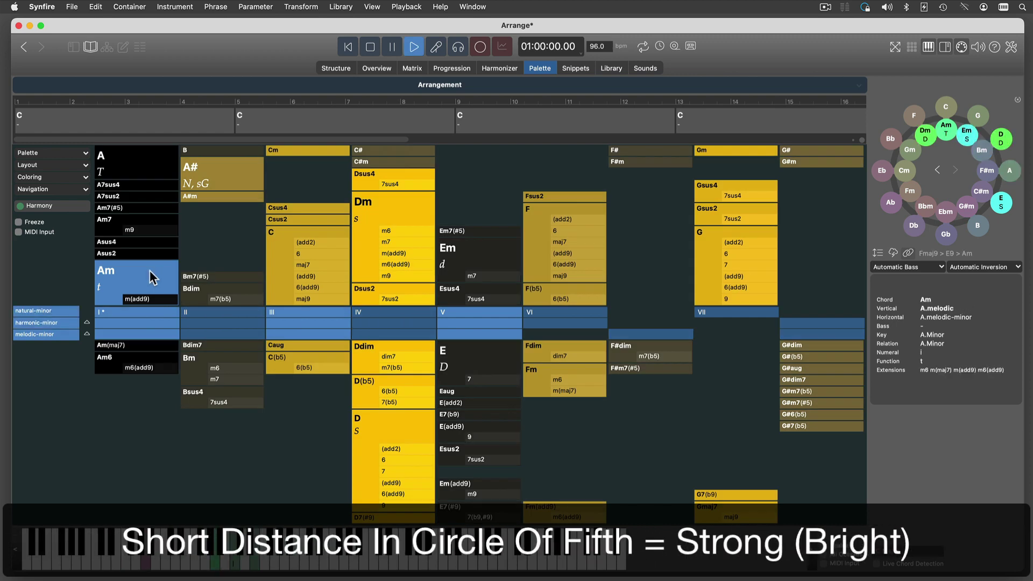
{"action": "left_click", "coordinate": [356, 239]}
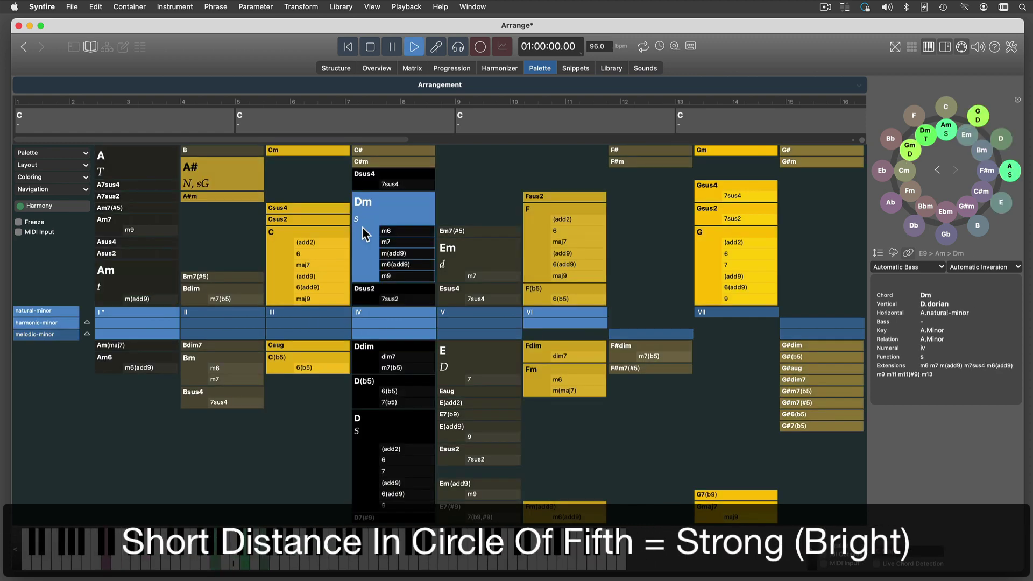
{"action": "left_click", "coordinate": [711, 280]}
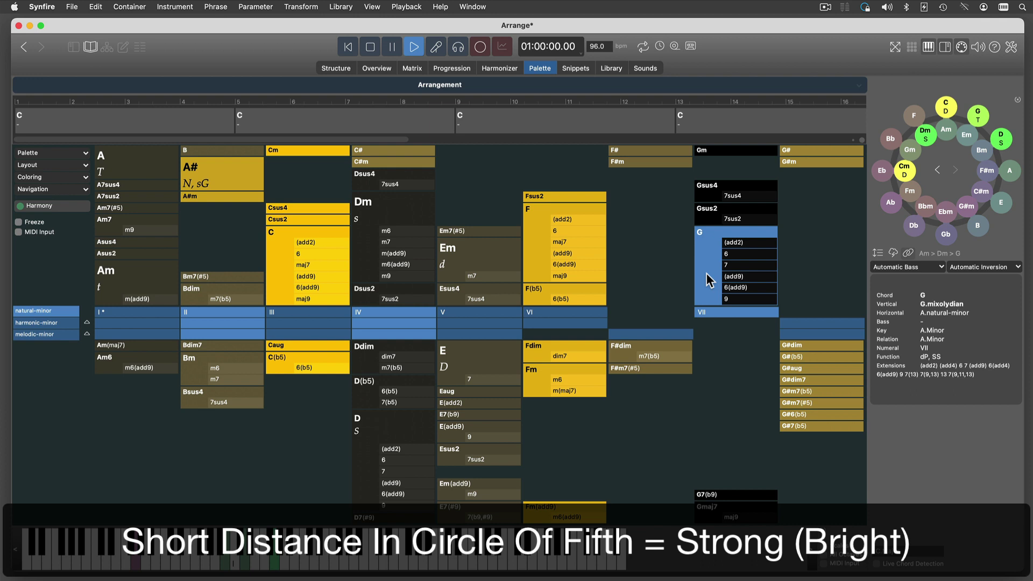
{"action": "left_click", "coordinate": [276, 293]}
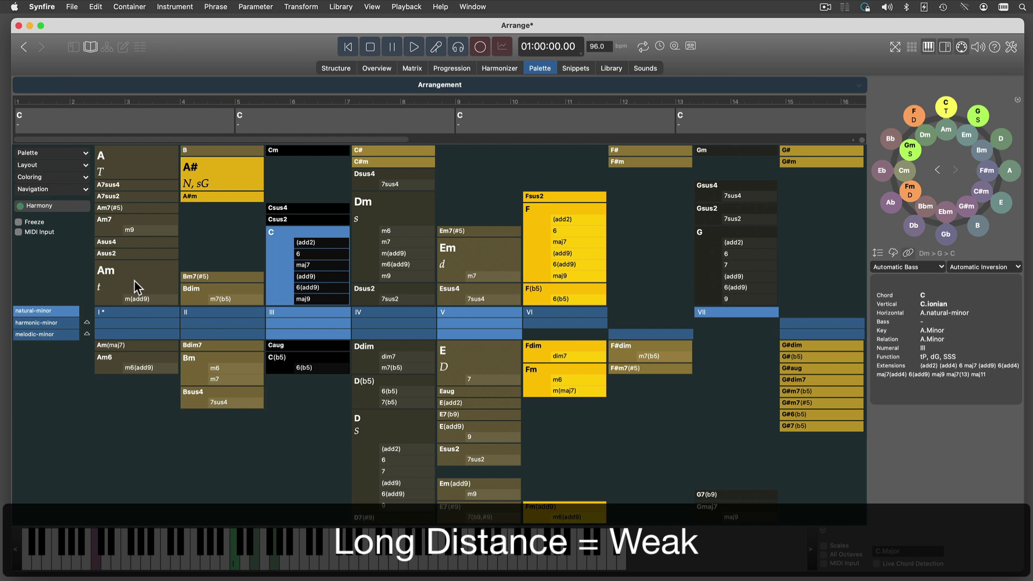
Step: Play Am, Em, F#m7(#5) and C6 to see strong changes shown brighter
{"action": "left_click", "coordinate": [130, 283]}
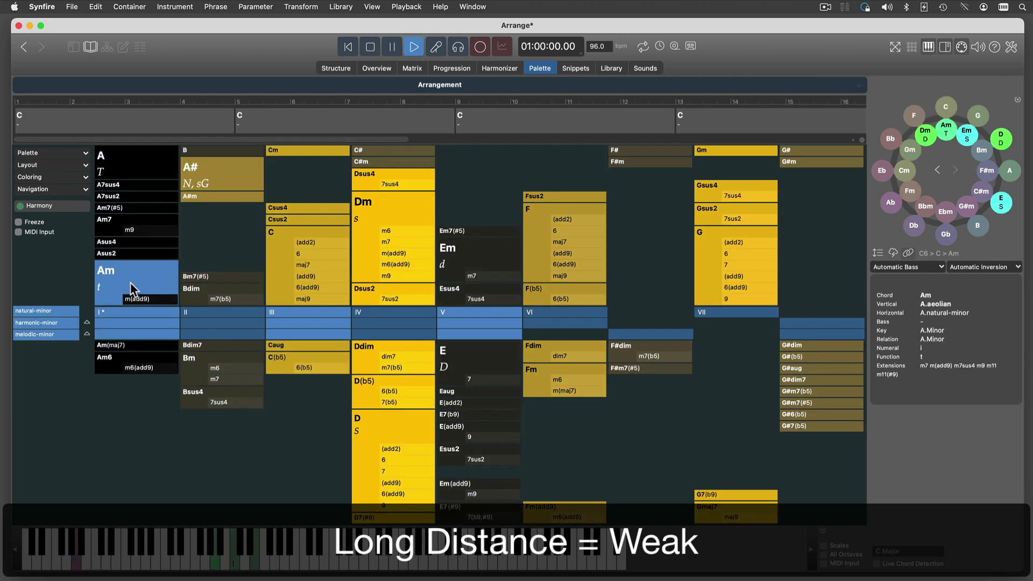
{"action": "left_click", "coordinate": [471, 261]}
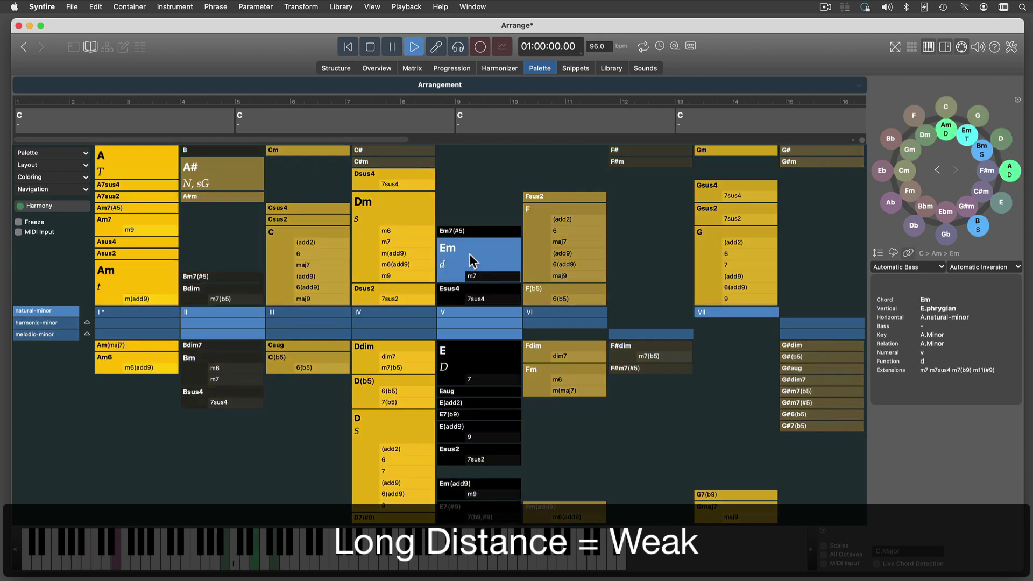
{"action": "left_click", "coordinate": [649, 370]}
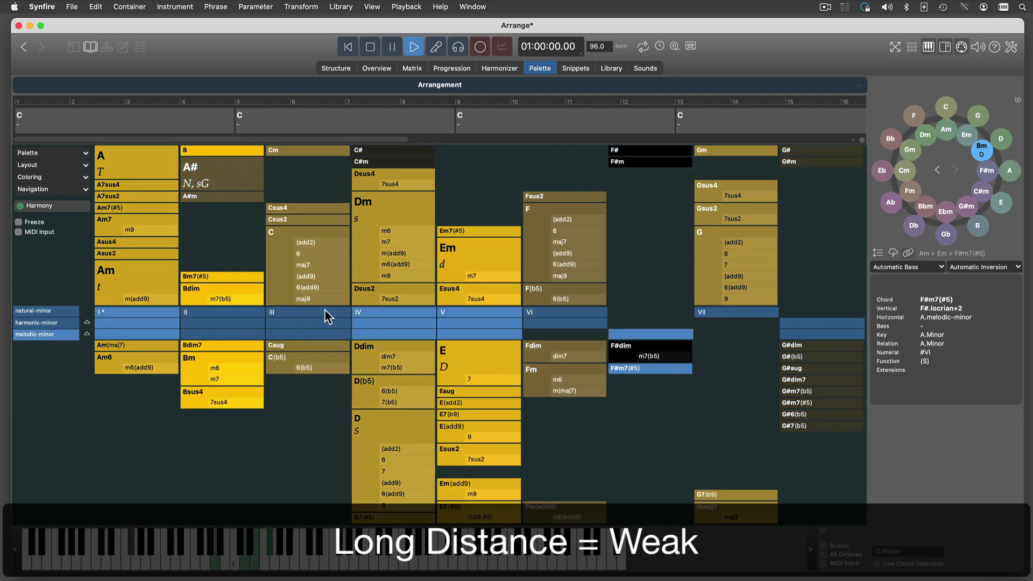
{"action": "left_click", "coordinate": [316, 254]}
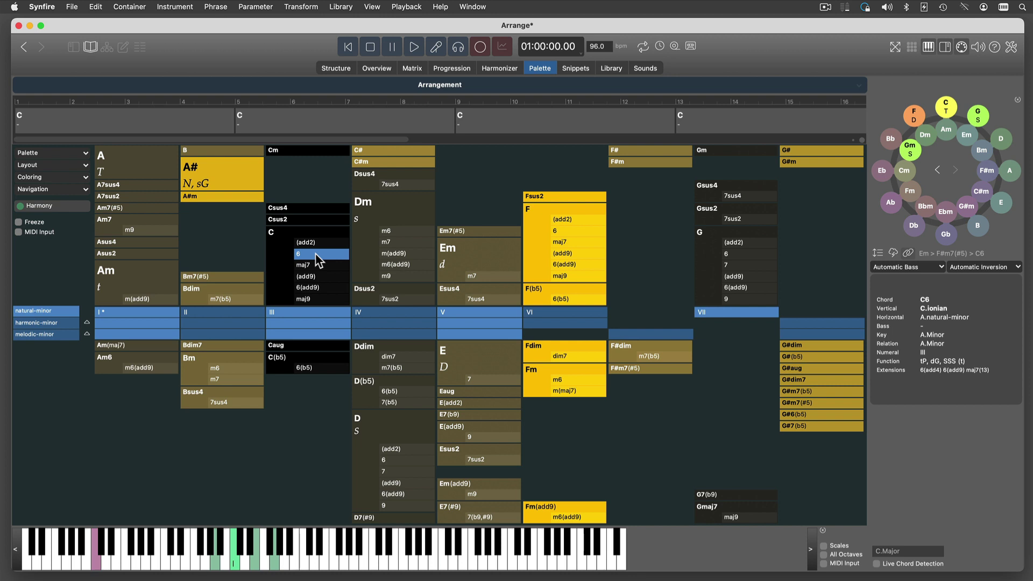
Step: In Color Settings, activate the Scale Membership mapping and select Type: Minor
{"action": "left_click", "coordinate": [70, 176]}
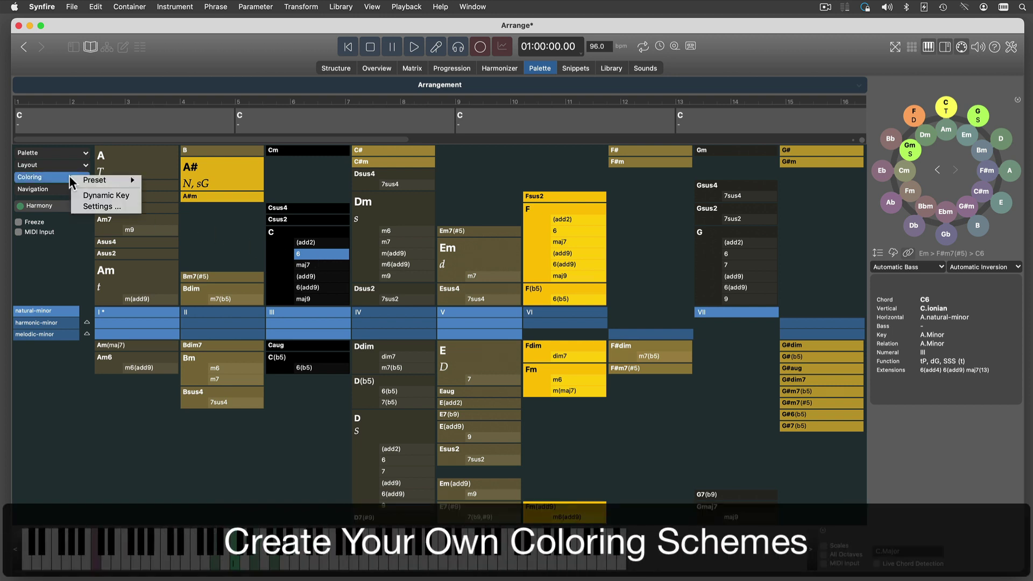
{"action": "left_click", "coordinate": [112, 207]}
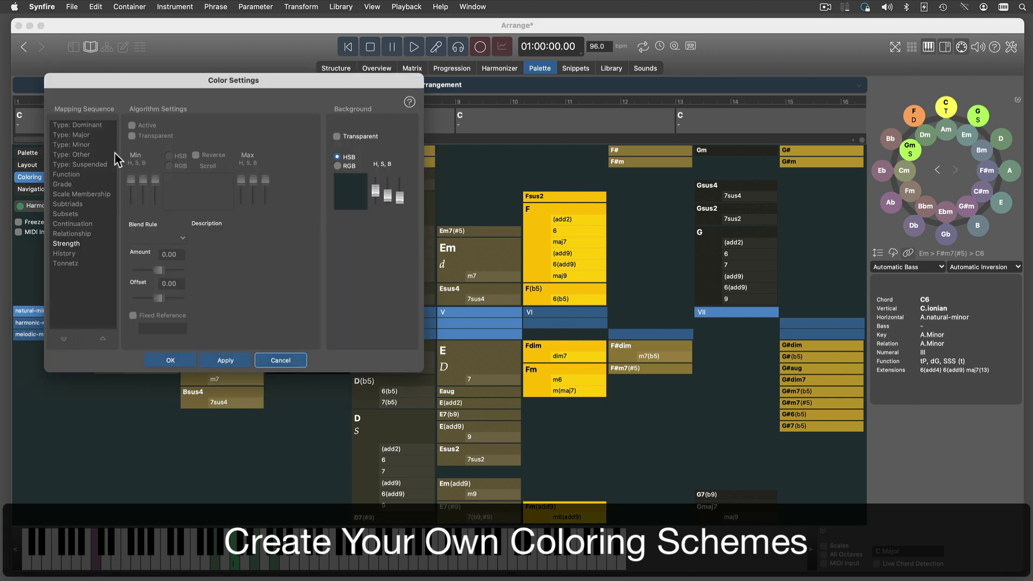
{"action": "left_click", "coordinate": [76, 244]}
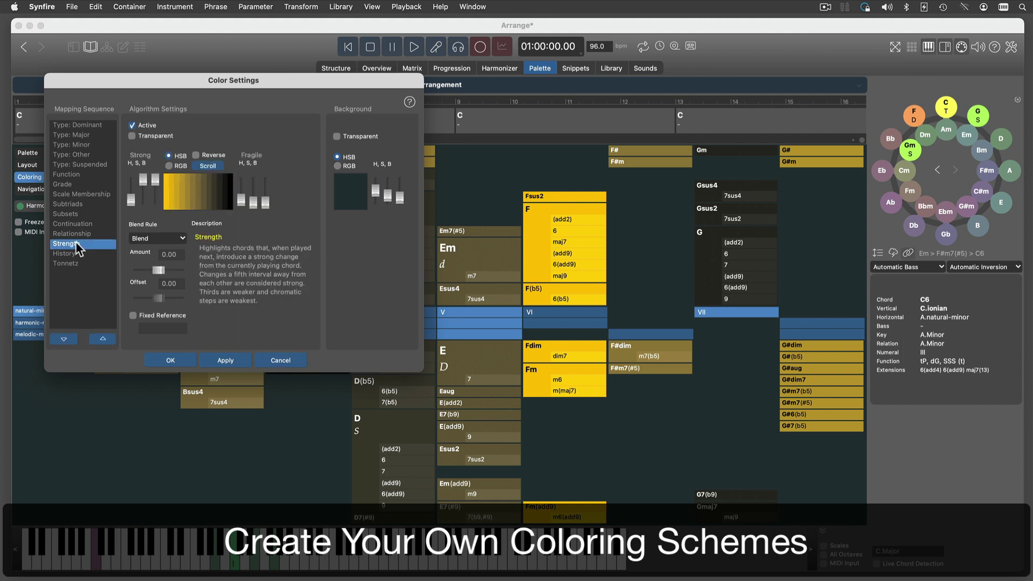
{"action": "left_click", "coordinate": [74, 194]}
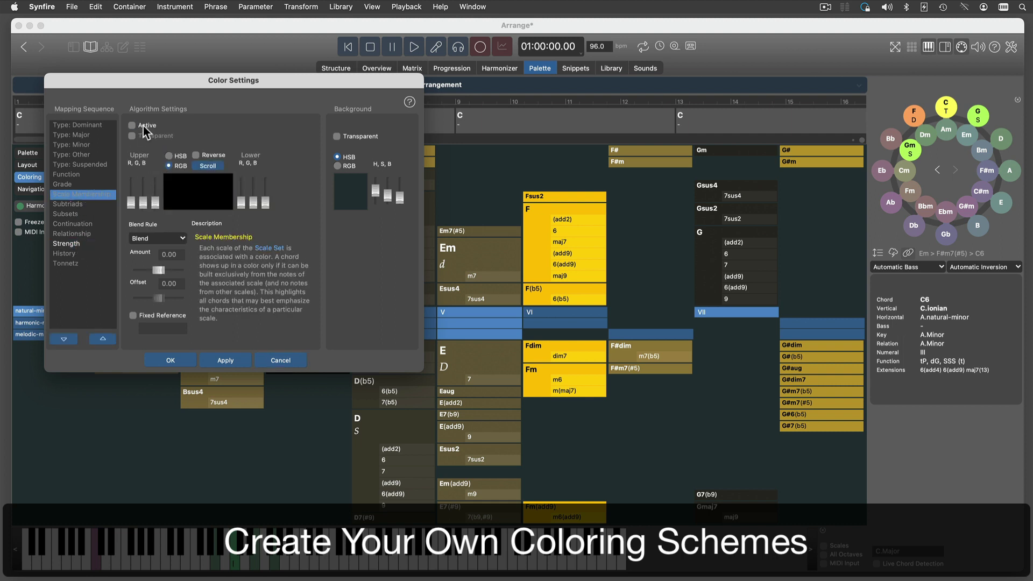
{"action": "left_click", "coordinate": [143, 127]}
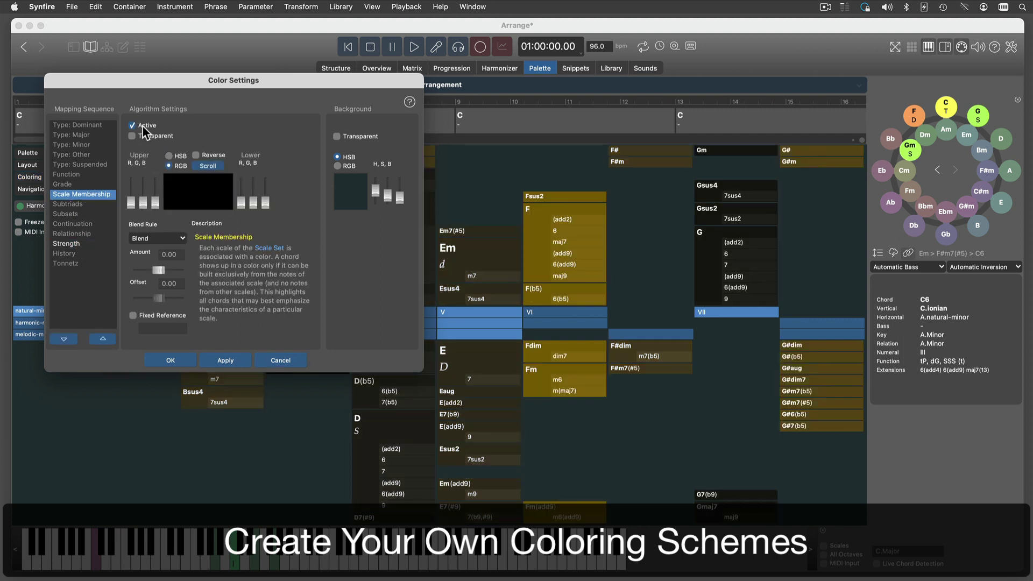
{"action": "left_click", "coordinate": [90, 144]}
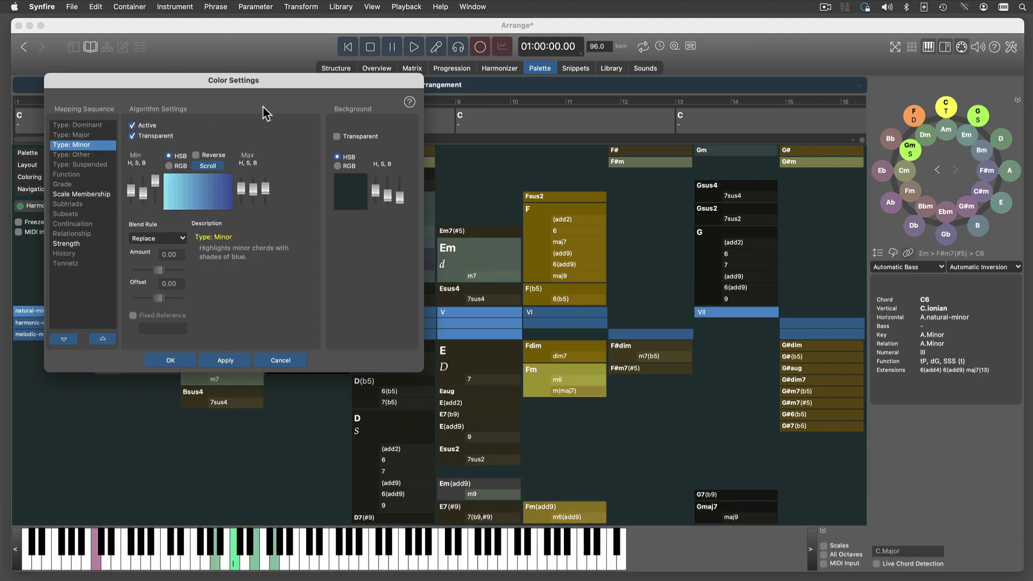
Step: Open the manual's Coloring Settings page and select the Strength mapping
{"action": "left_click", "coordinate": [410, 103]}
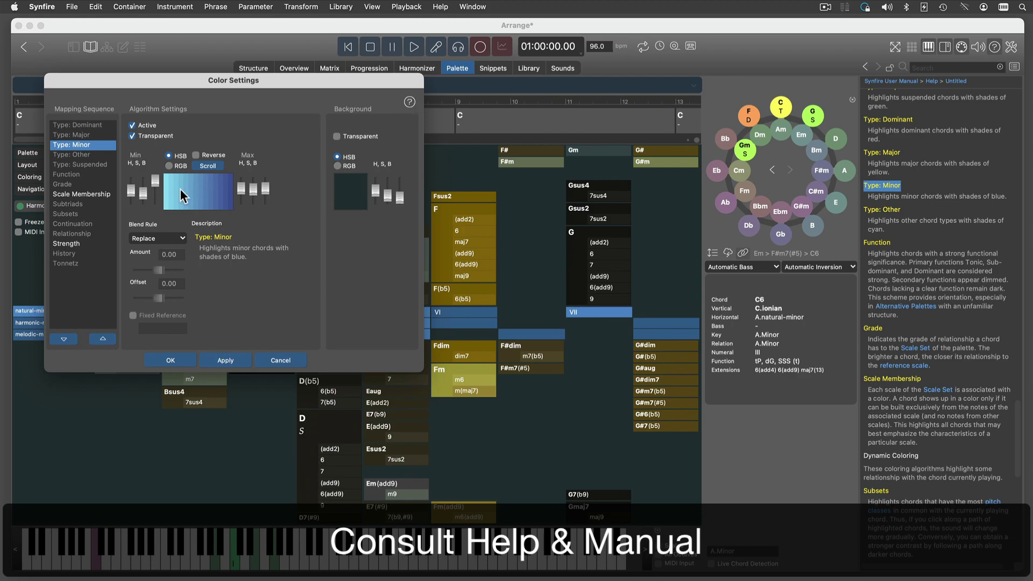
{"action": "left_click", "coordinate": [77, 242]}
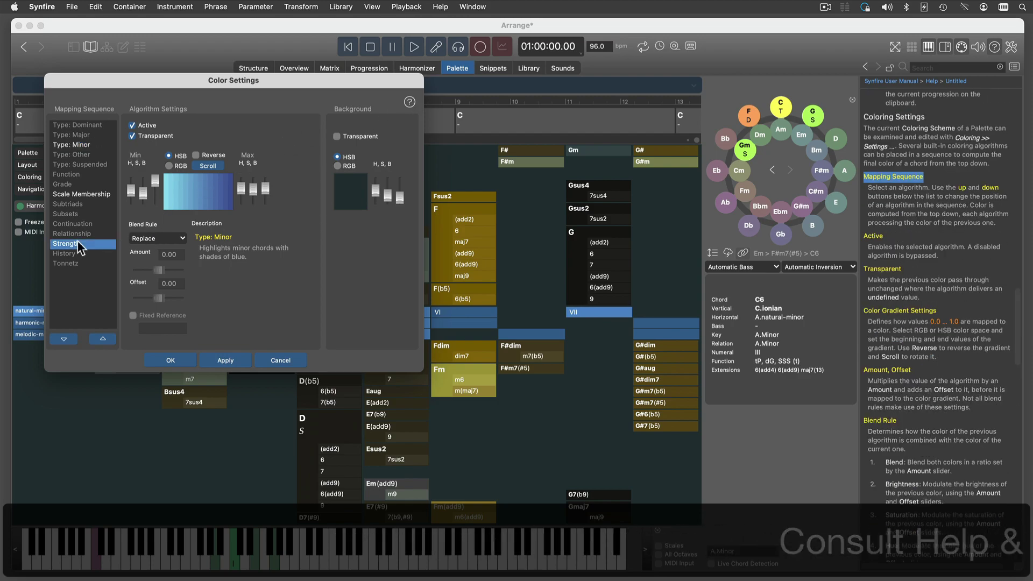